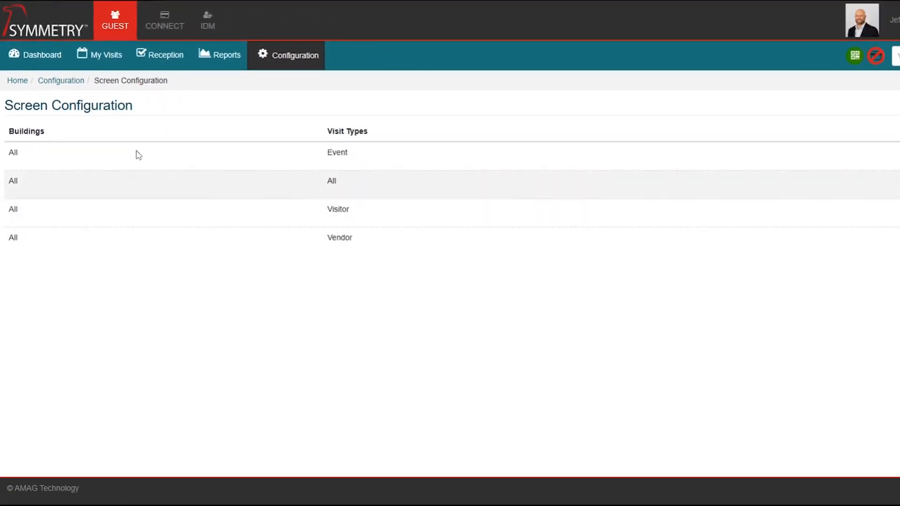
Start a new screen configuration from the Screen Configuration list.
left_click(897, 81)
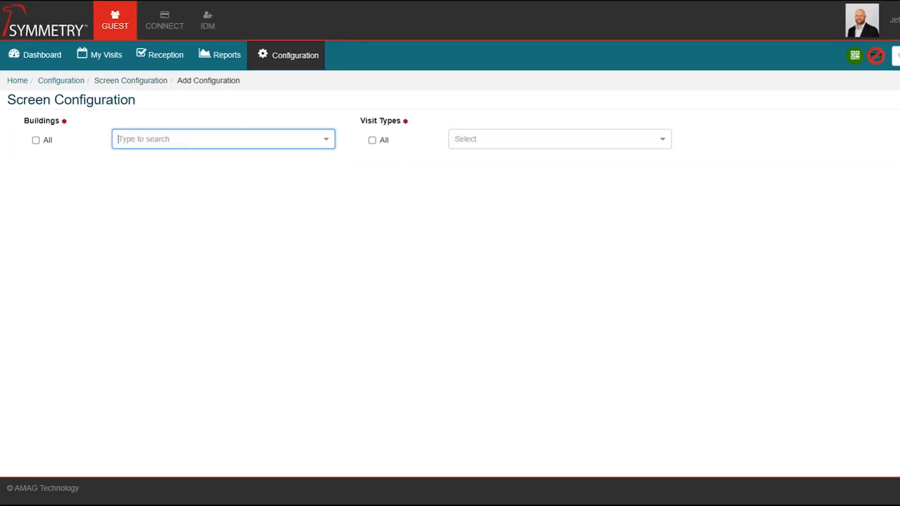
Apply the configuration to all buildings and the Contractor visit type.
left_click(35, 140)
left_click(670, 149)
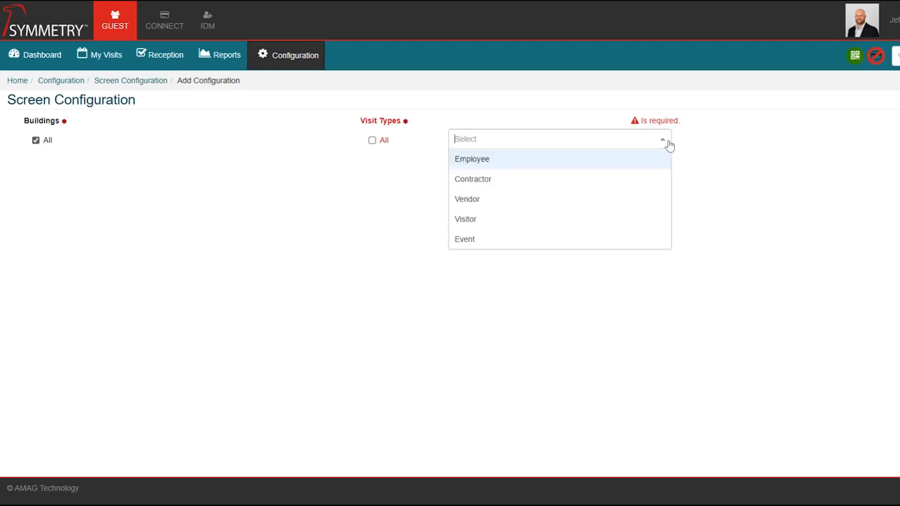
left_click(472, 185)
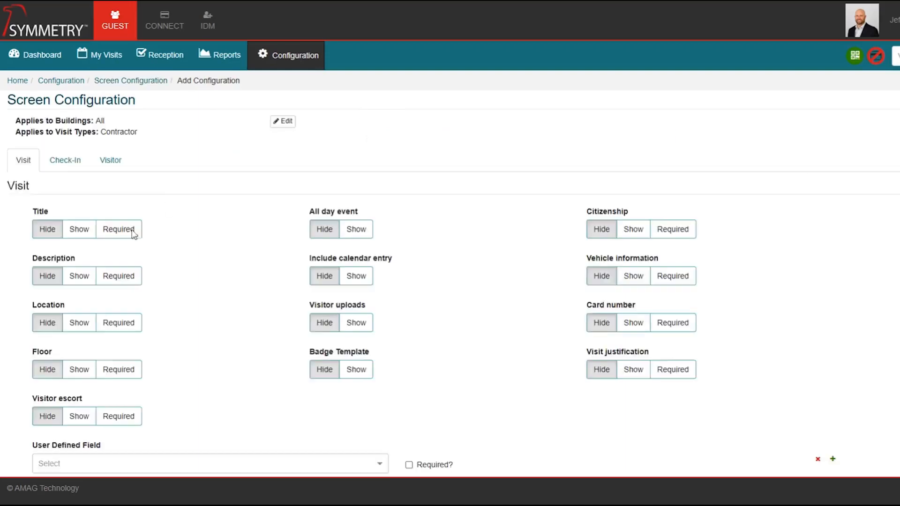
scroll(192, 338, "down", 1)
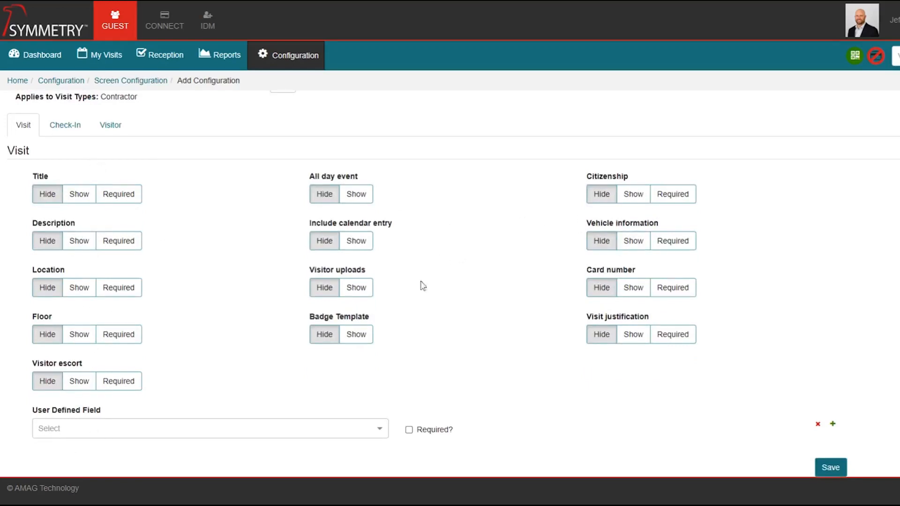
Show Visitor uploads and make Visitor escort, Floor and Description required.
left_click(359, 293)
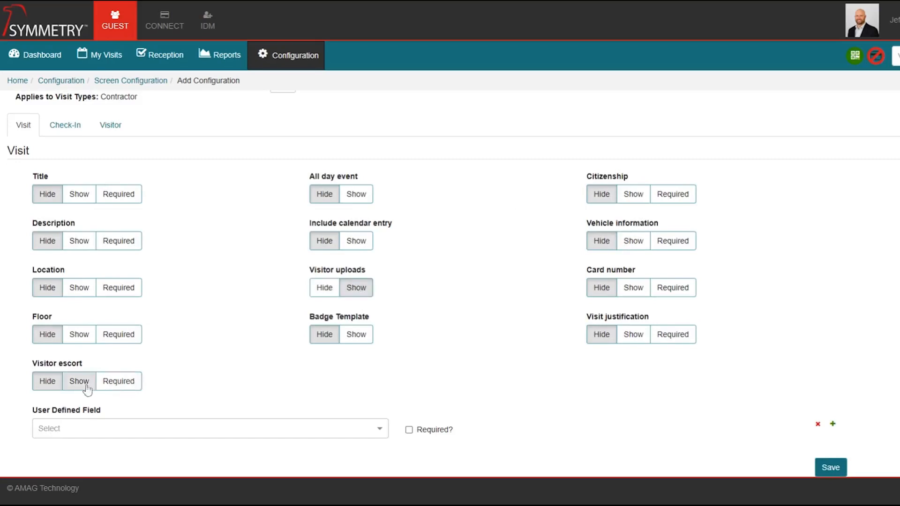
left_click(116, 385)
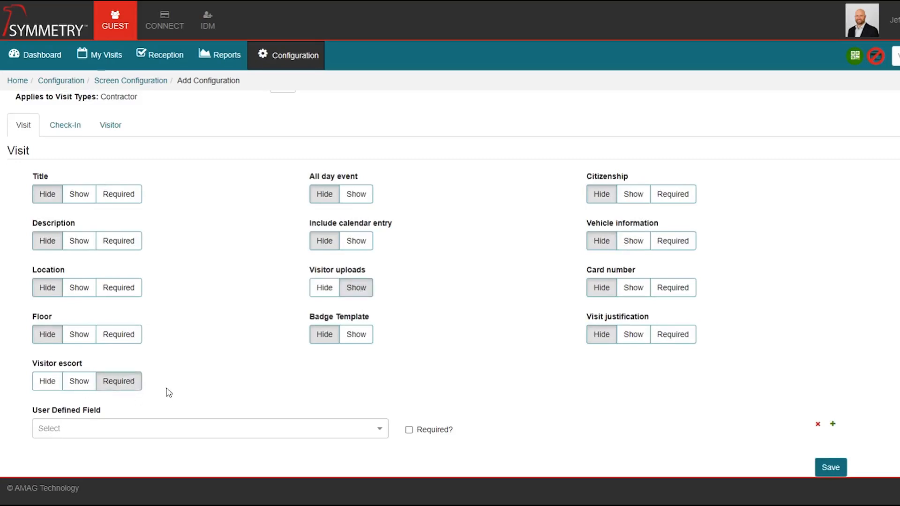
left_click(122, 338)
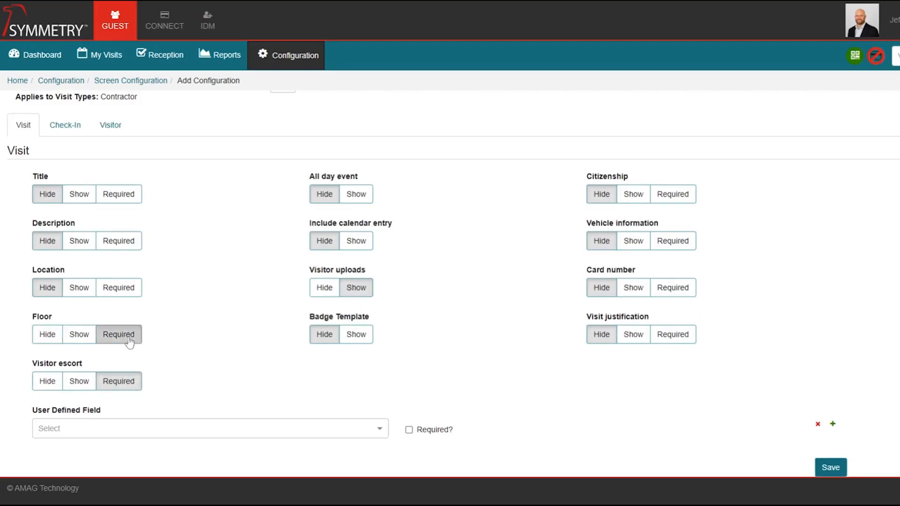
left_click(128, 246)
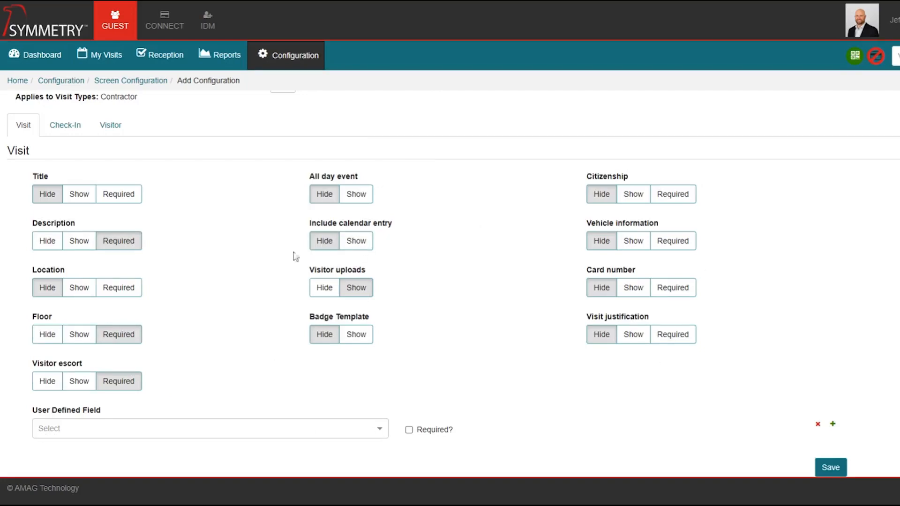
Browse the user defined fields list without choosing one.
left_click(385, 436)
scroll(234, 469, "down", 2)
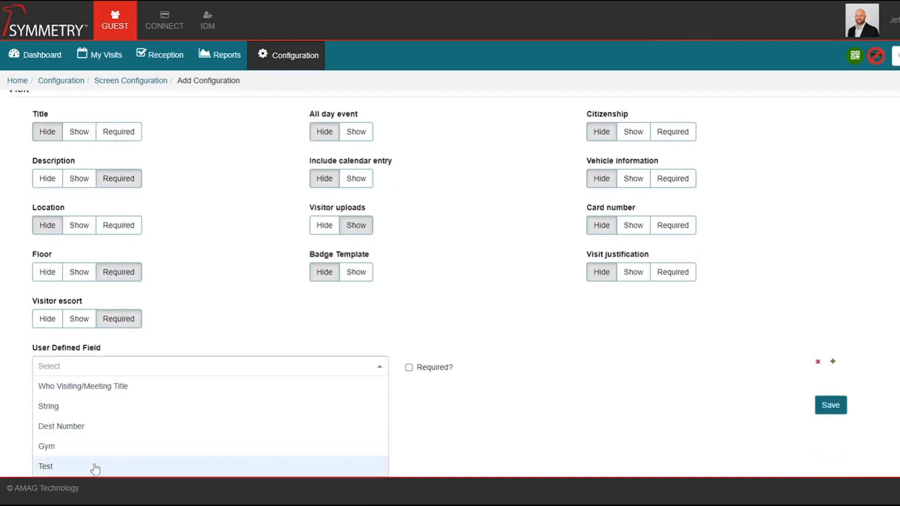
left_click(479, 296)
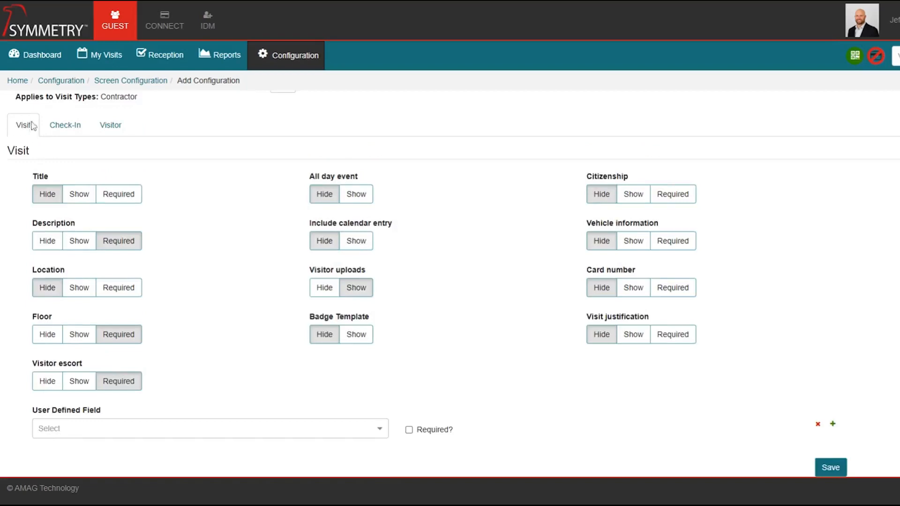
left_click(65, 125)
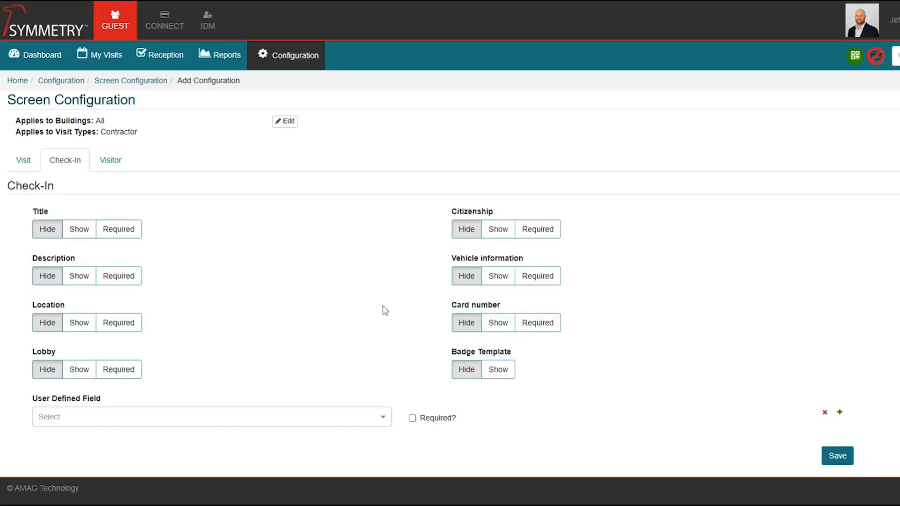
Show Vehicle information at check-in, review the Visitor tab, and save the Contractor configuration.
left_click(504, 280)
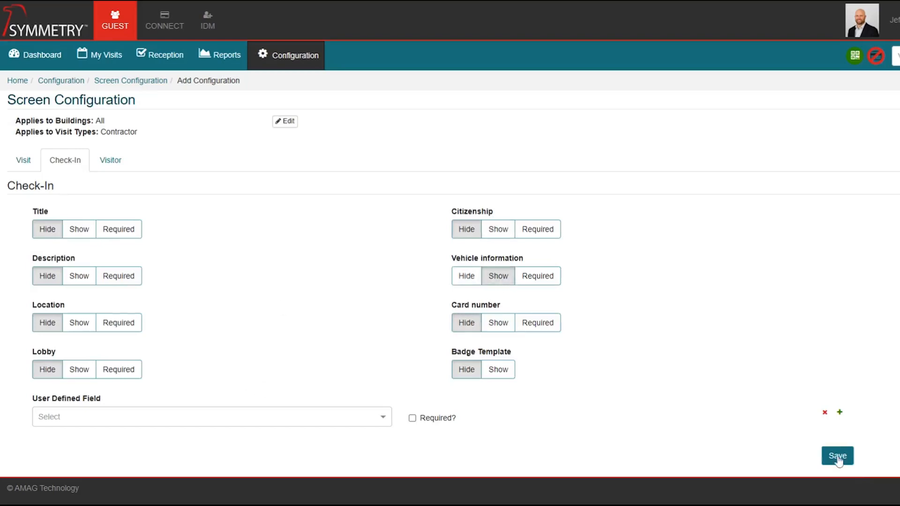
left_click(116, 170)
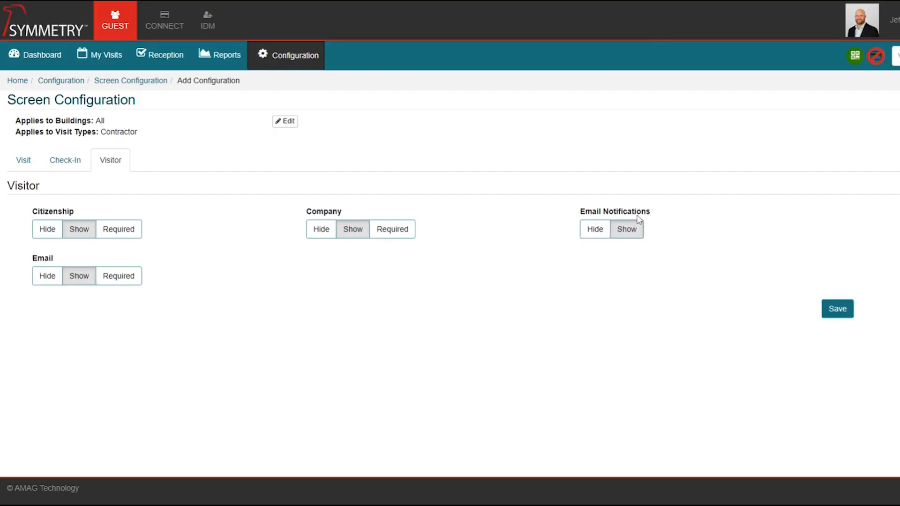
left_click(838, 311)
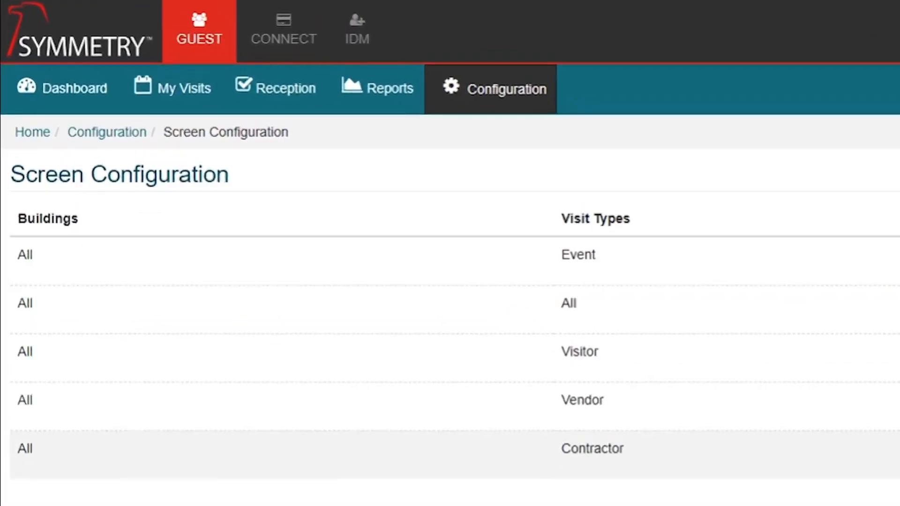
In User Defined Fields, browse the Add Field type list and cancel without adding a field.
left_click(526, 87)
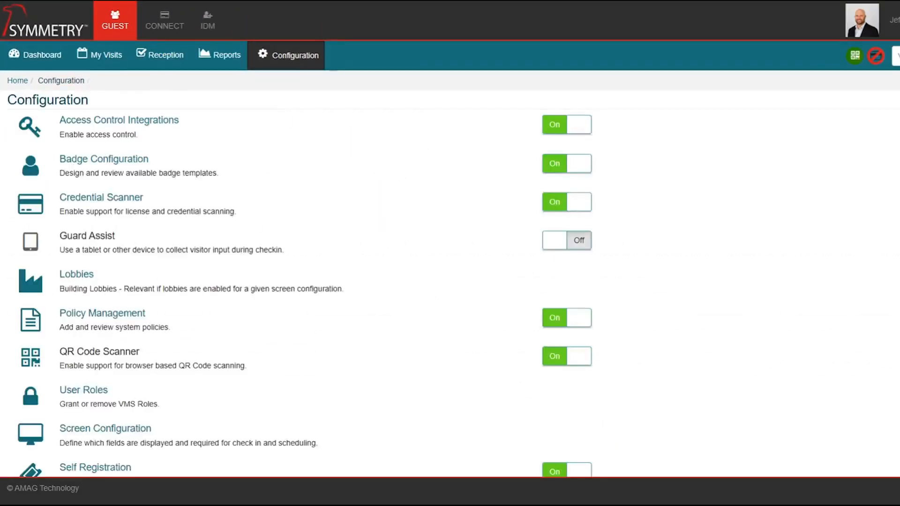
scroll(117, 313, "down", 5)
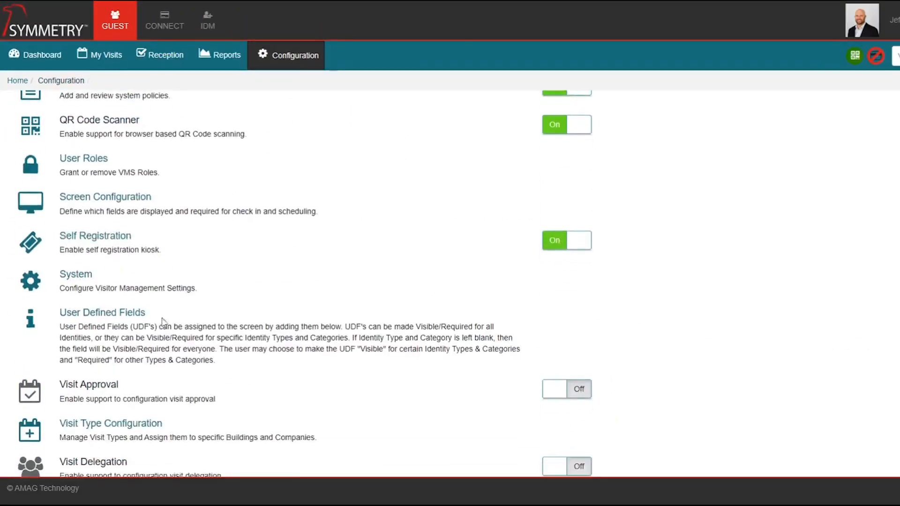
left_click(116, 313)
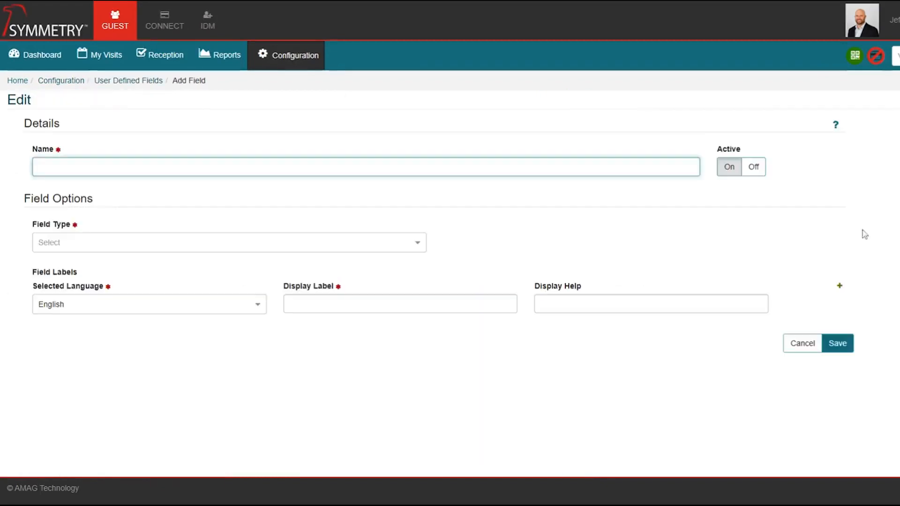
left_click(341, 196)
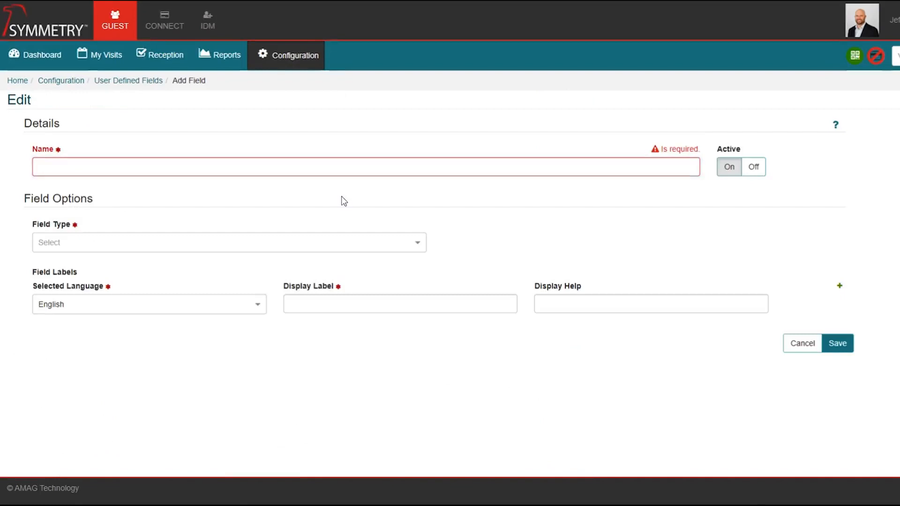
left_click(423, 245)
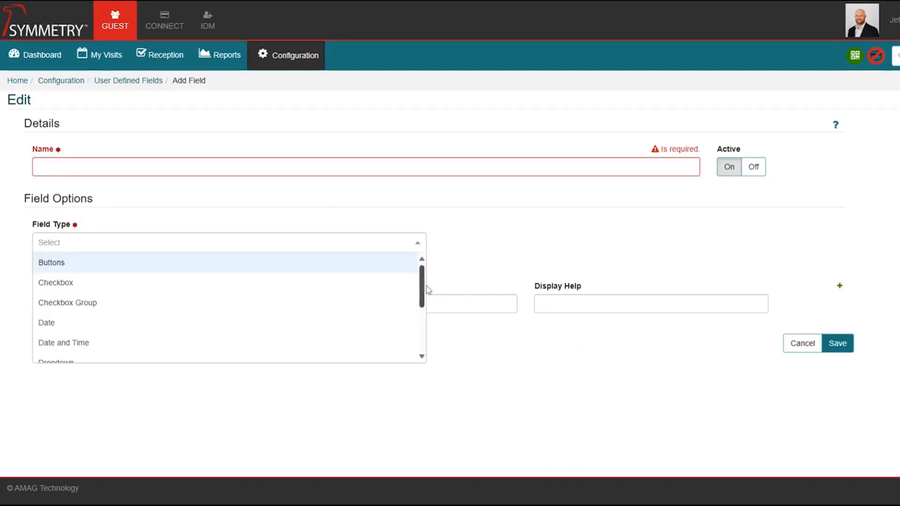
left_click_drag(424, 286, 421, 329)
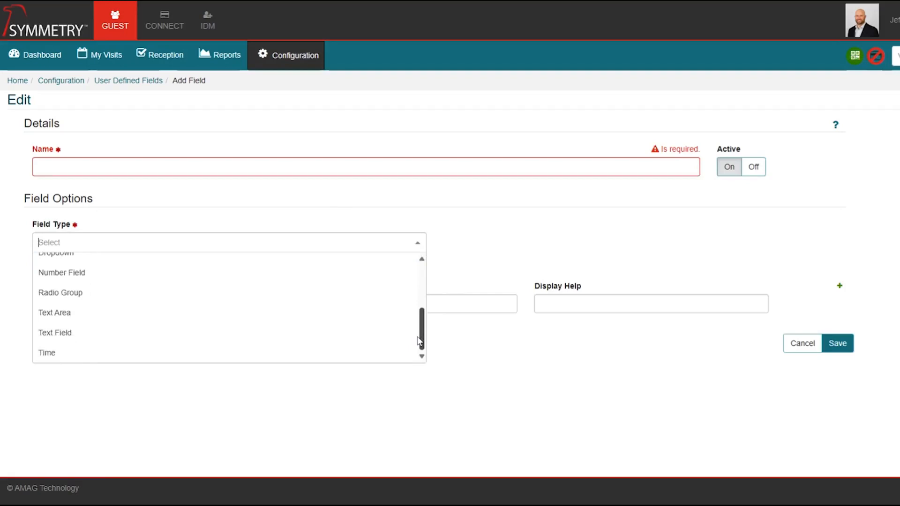
left_click(484, 271)
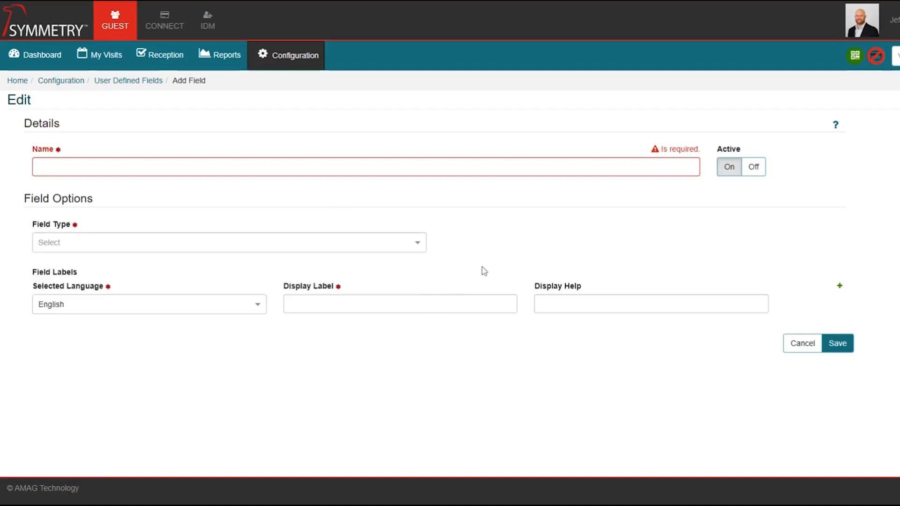
left_click(807, 349)
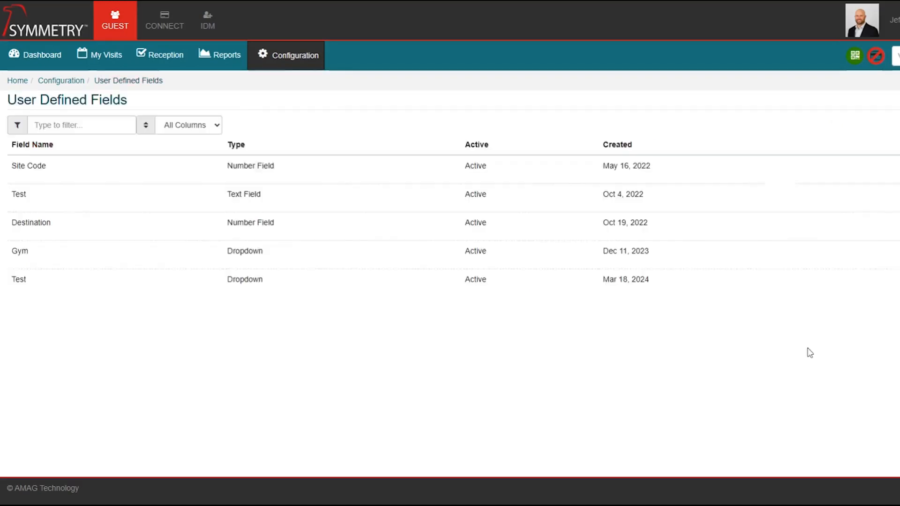
Start a new visit and set its visit type to Contractor.
left_click(102, 56)
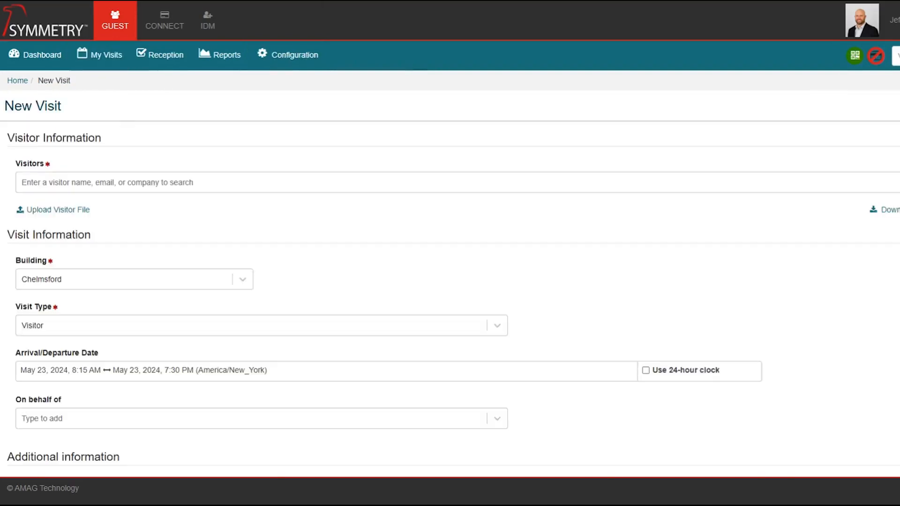
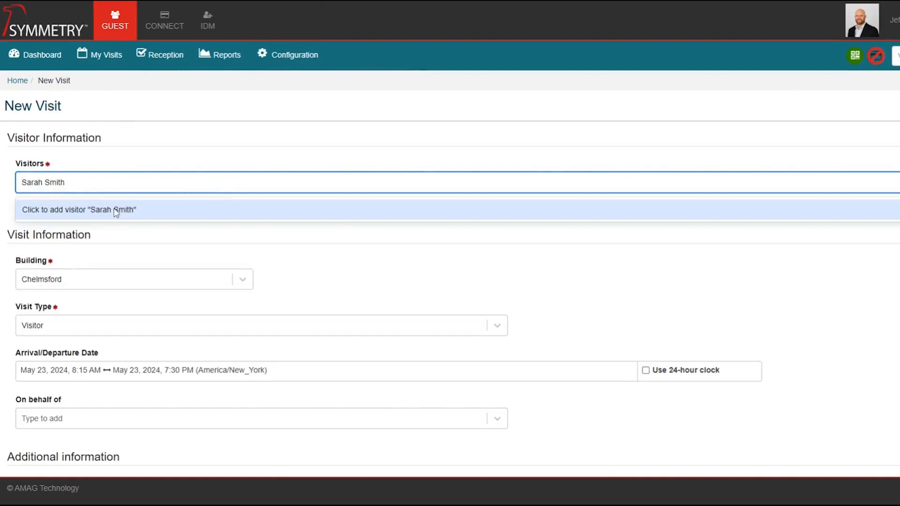
left_click(346, 252)
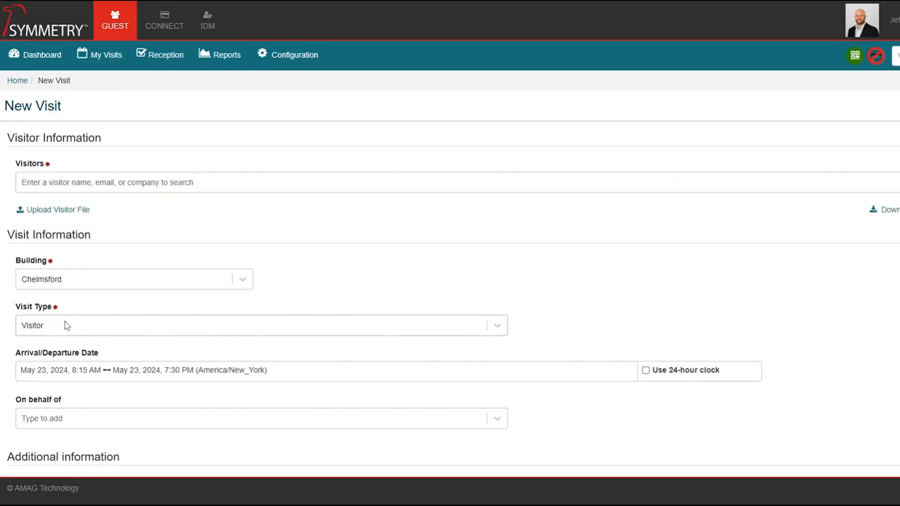
scroll(113, 371, "down", 2)
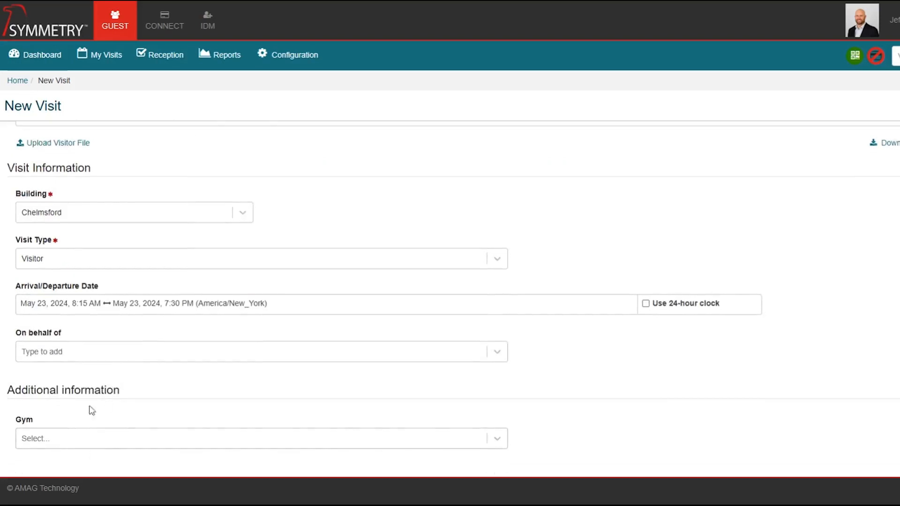
scroll(80, 429, "up", 2)
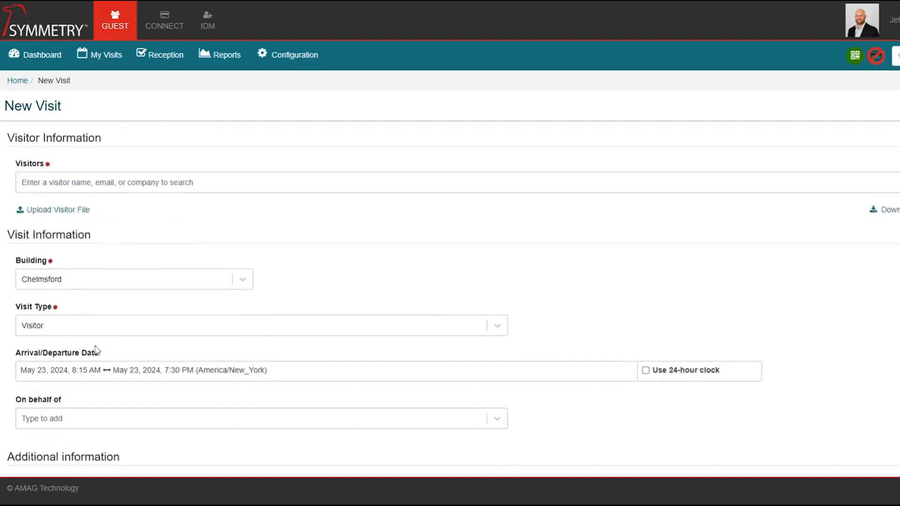
scroll(485, 329, "down", 2)
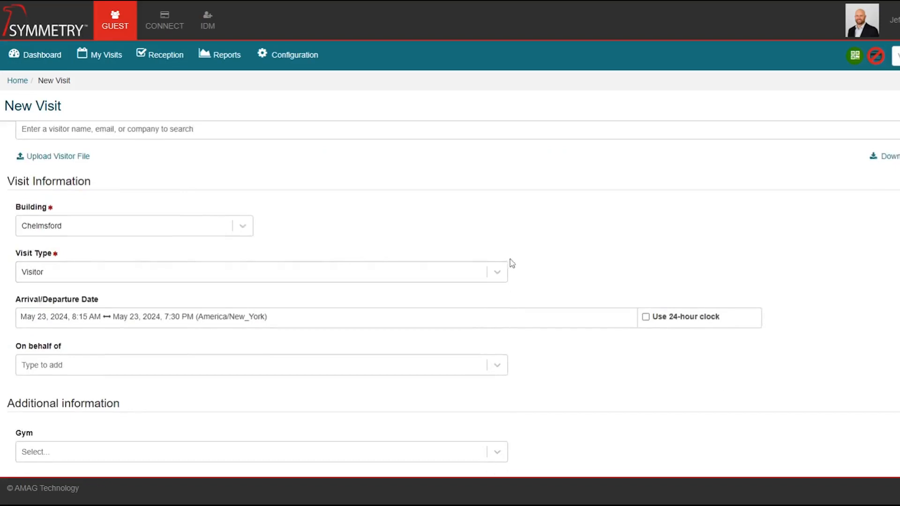
left_click(498, 272)
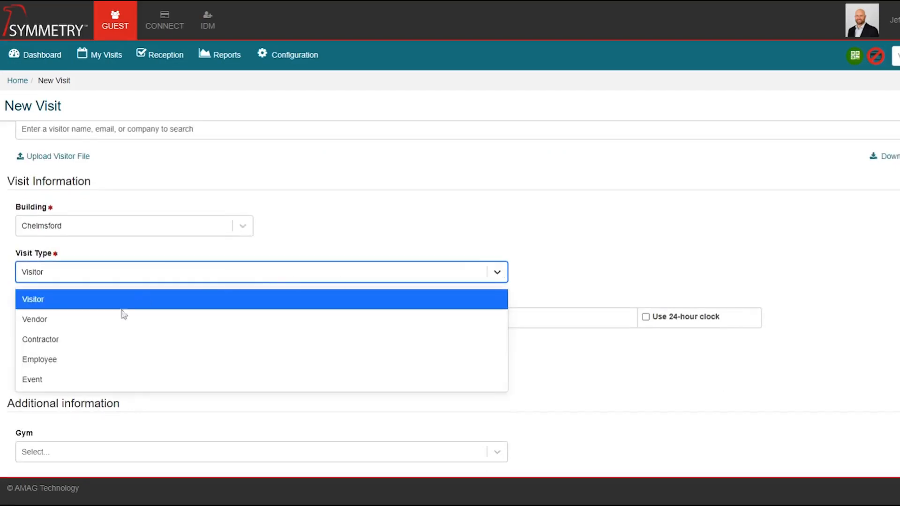
left_click(71, 340)
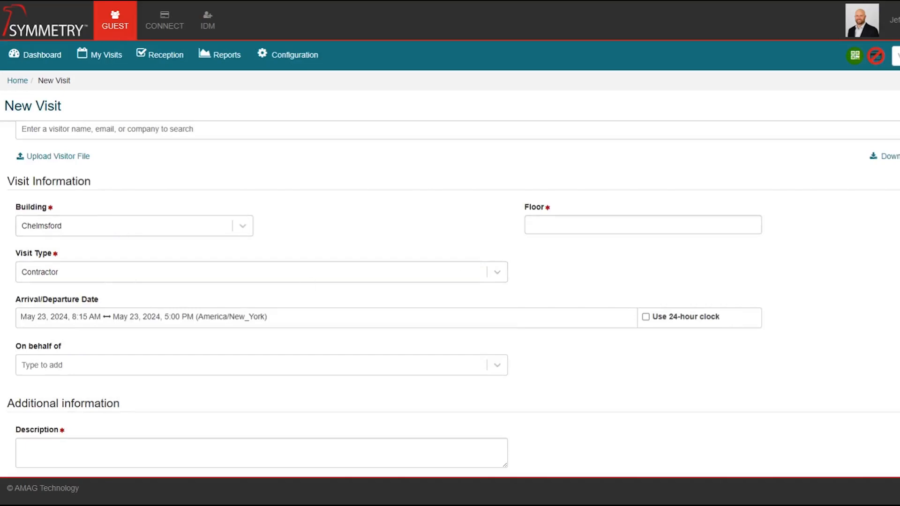
Enter floor 4 and the description 'Doing work on the 4th floor in the AV'.
left_click(532, 224)
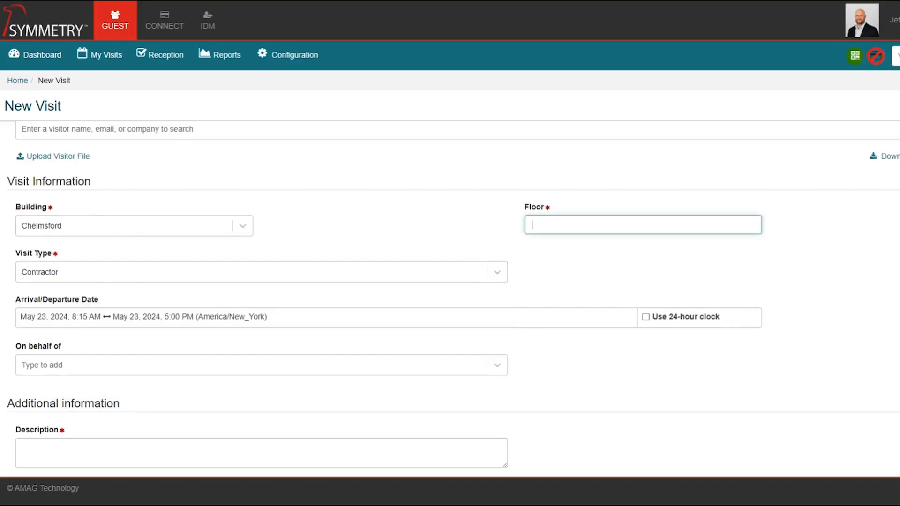
type("4")
scroll(345, 328, "down", 1)
left_click(23, 394)
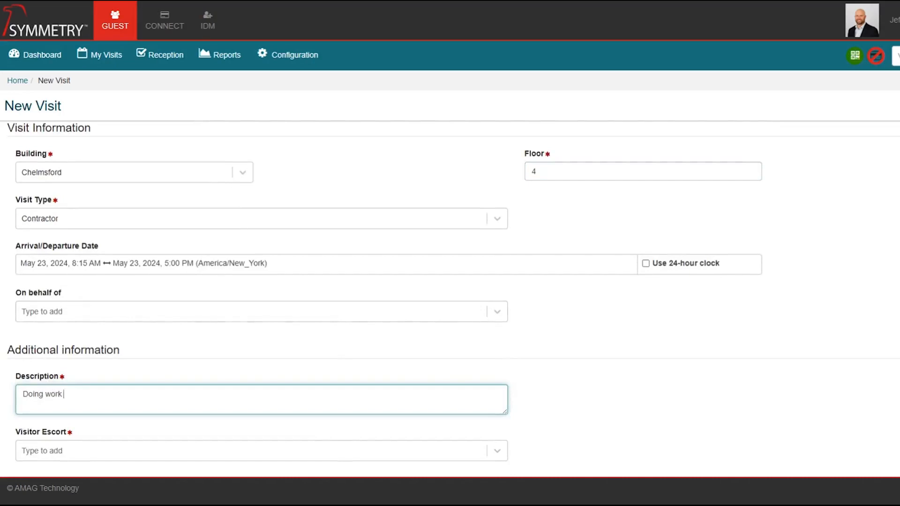
type("Doing work on the 4th floor in the AV closet")
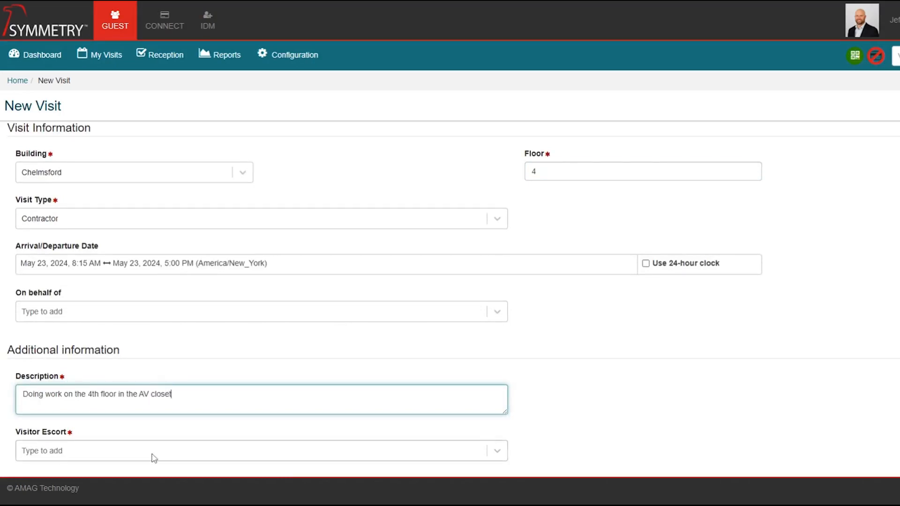
Choose the host user as the visitor escort.
left_click(161, 455)
type("jeff")
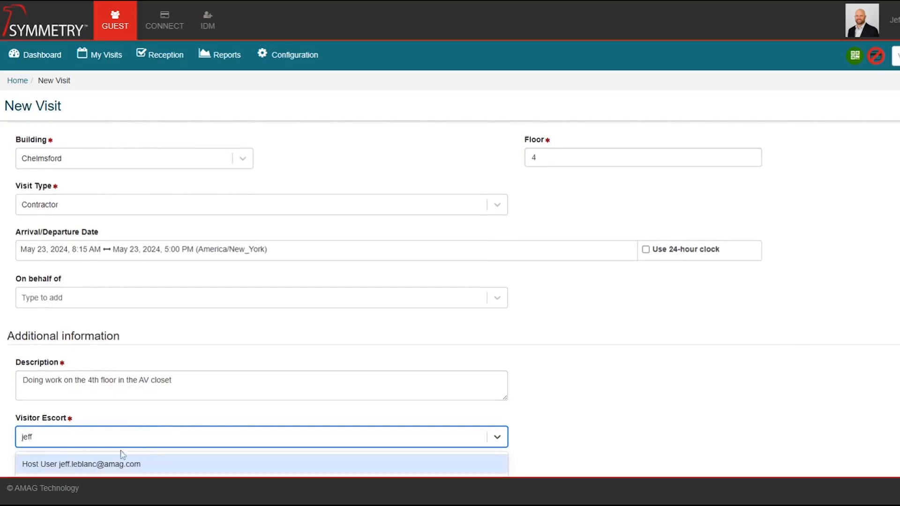
left_click(120, 465)
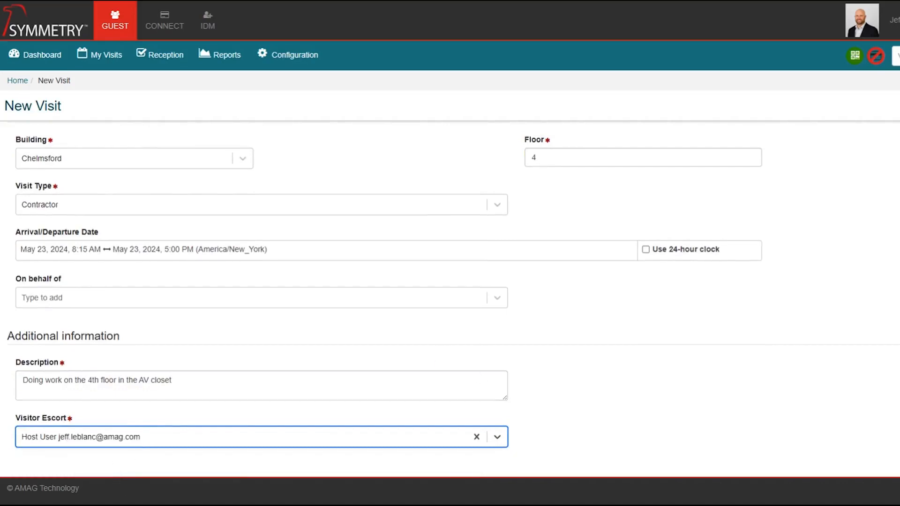
scroll(294, 351, "up", 3)
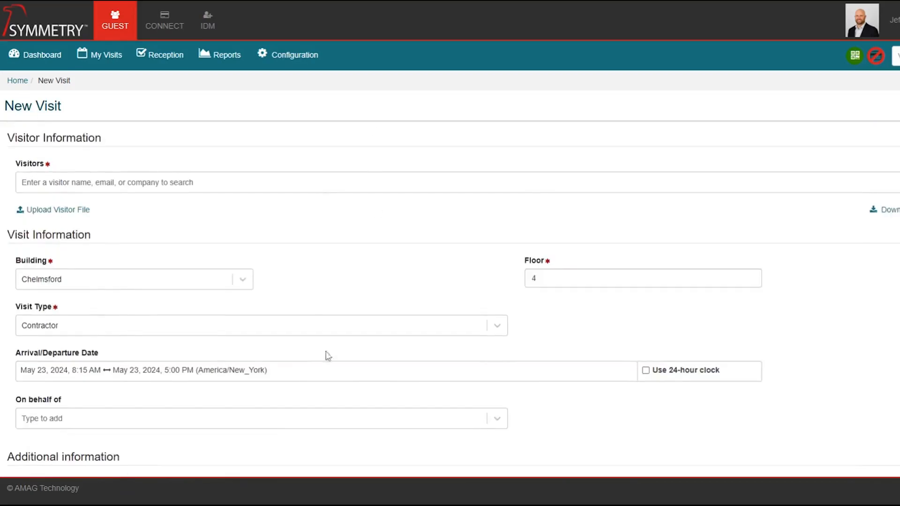
scroll(194, 262, "down", 1)
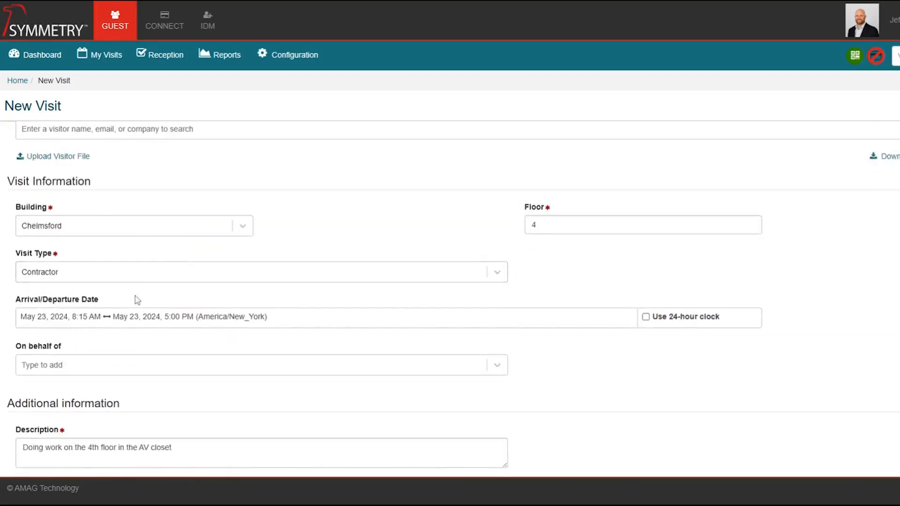
scroll(114, 281, "up", 1)
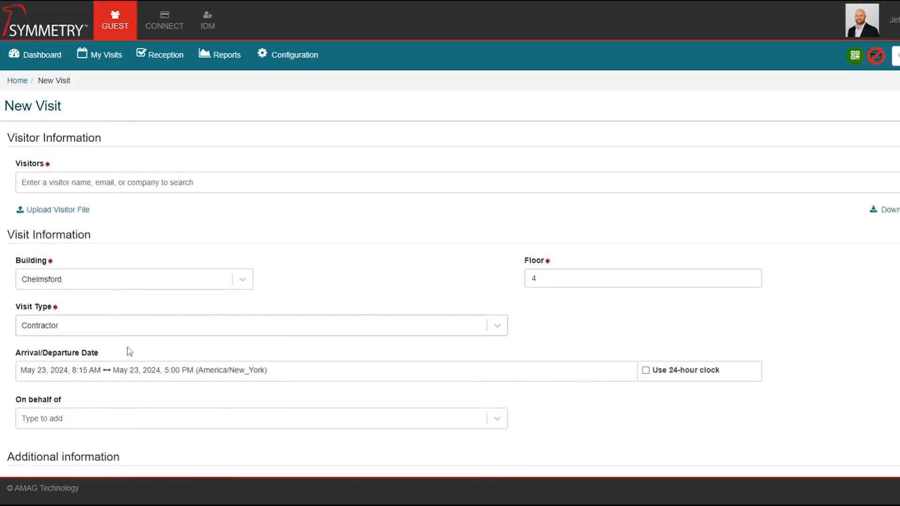
scroll(154, 370, "down", 2)
scroll(197, 364, "up", 2)
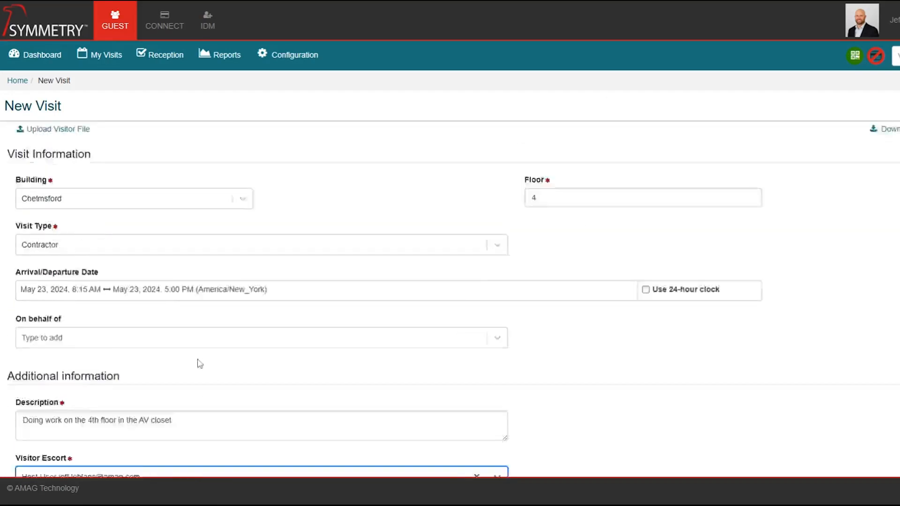
left_click(146, 183)
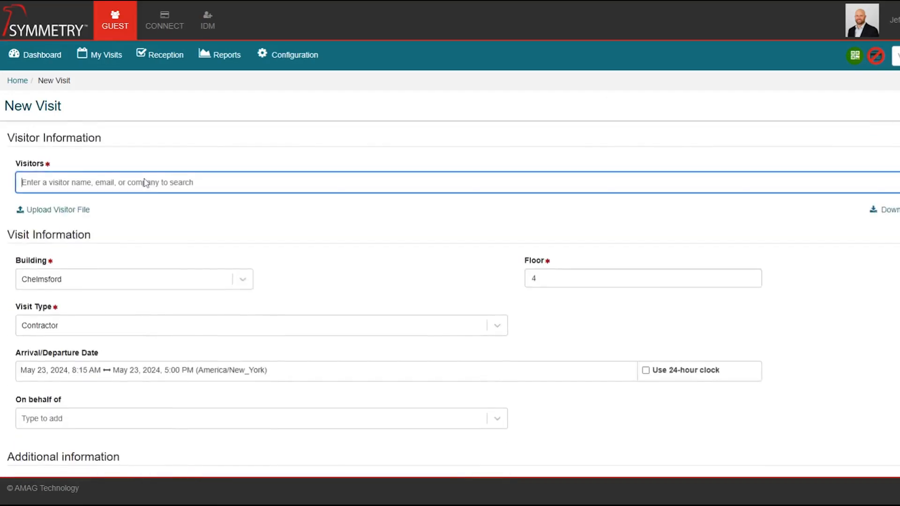
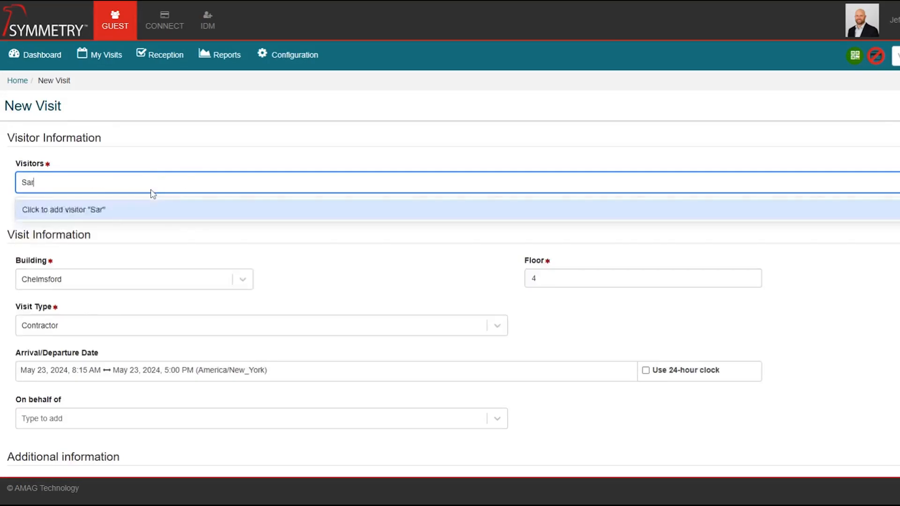
Add the typed name as a new visitor with Albanian citizenship.
left_click(125, 212)
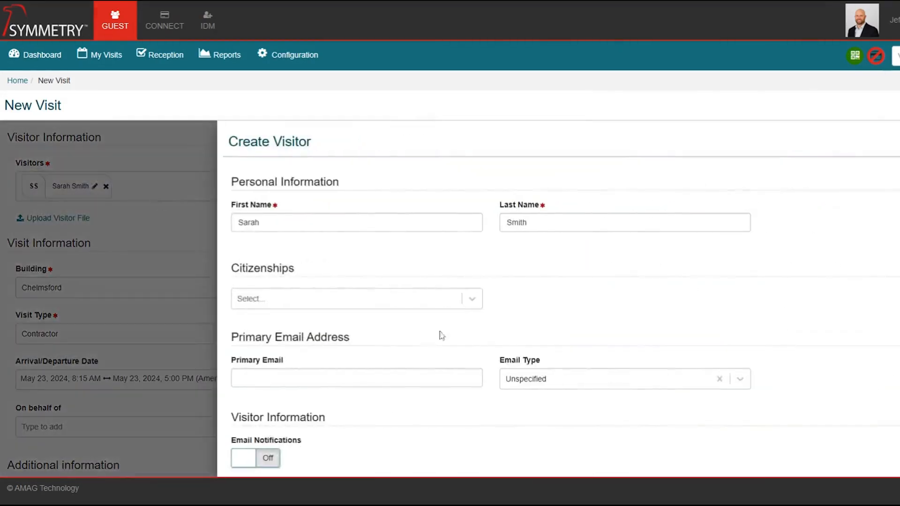
left_click(472, 299)
scroll(306, 380, "down", 1)
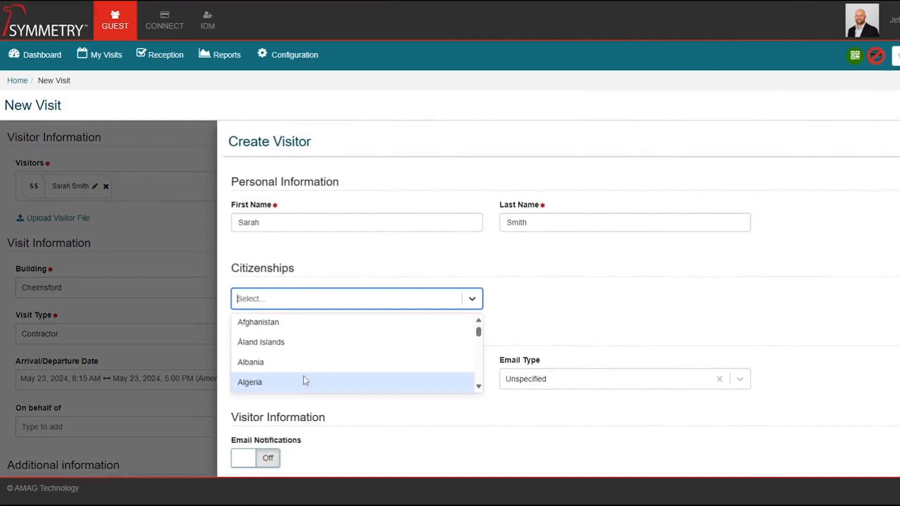
left_click(279, 369)
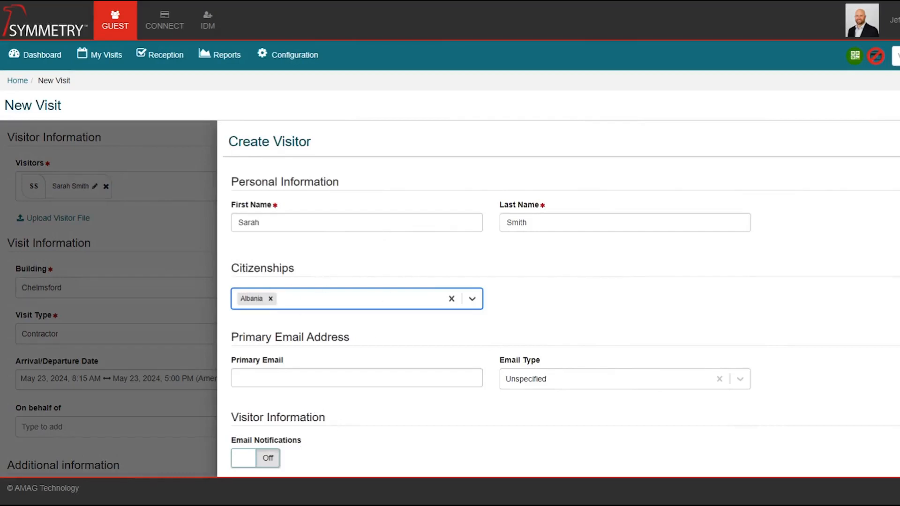
Give the visitor a Work email with notifications on and company ACME, then save.
left_click(239, 378)
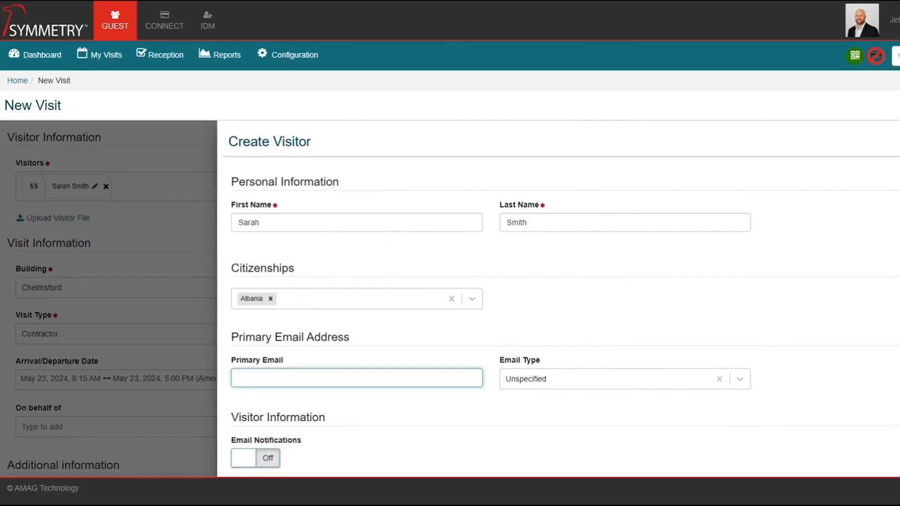
type("sarah@")
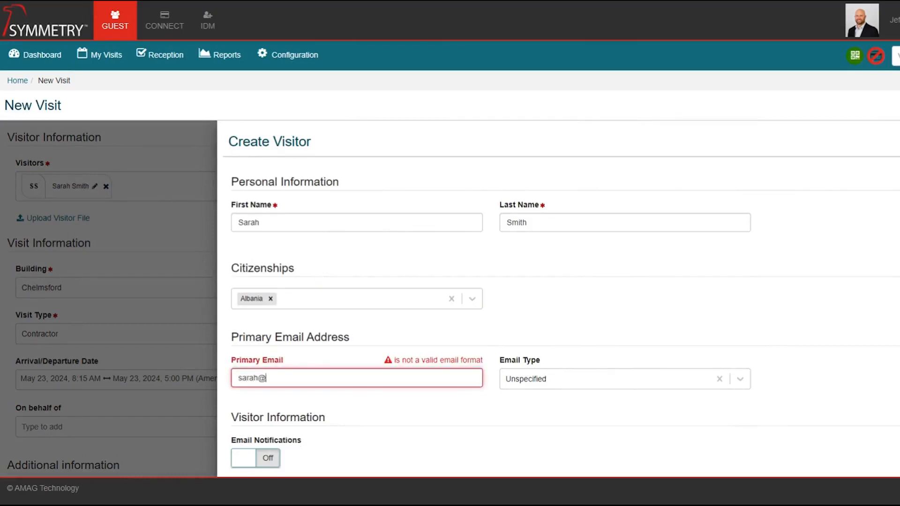
type("example.com")
key("Tab")
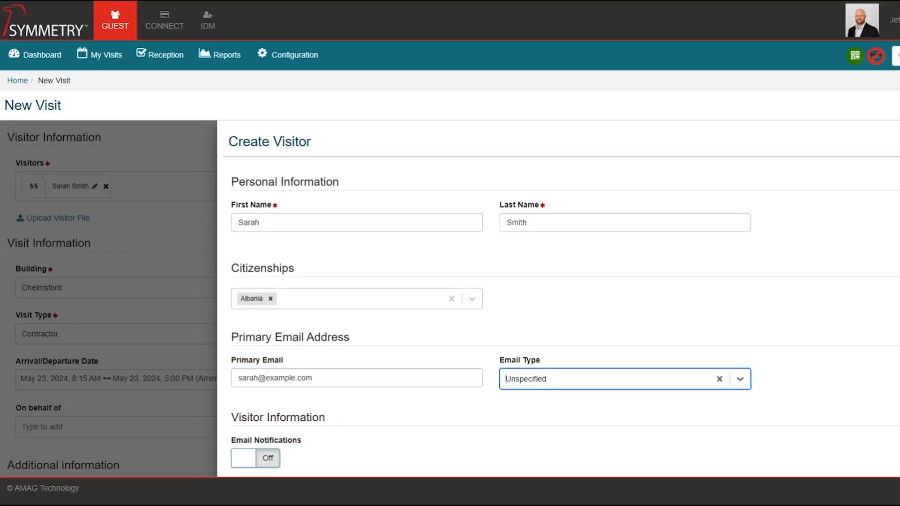
type("w")
left_click(523, 406)
scroll(393, 428, "down", 2)
left_click(243, 399)
key("Tab")
type("ACME")
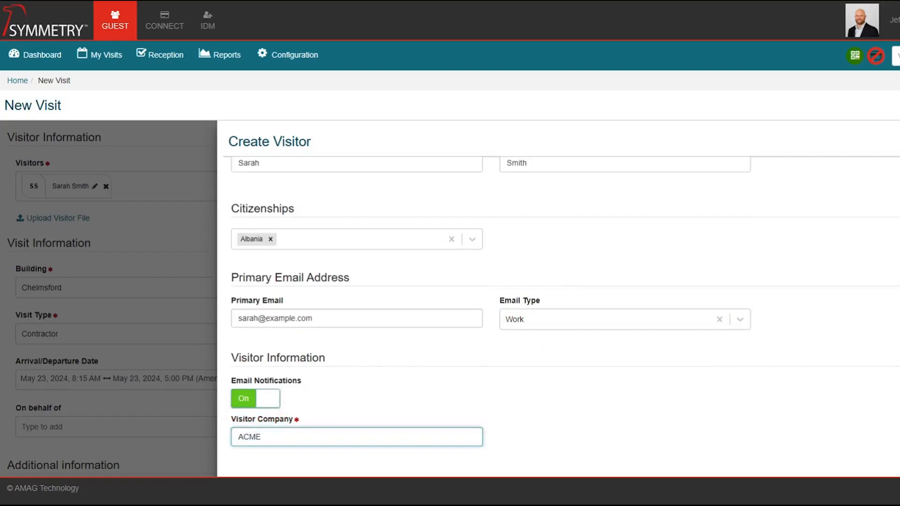
key("Return")
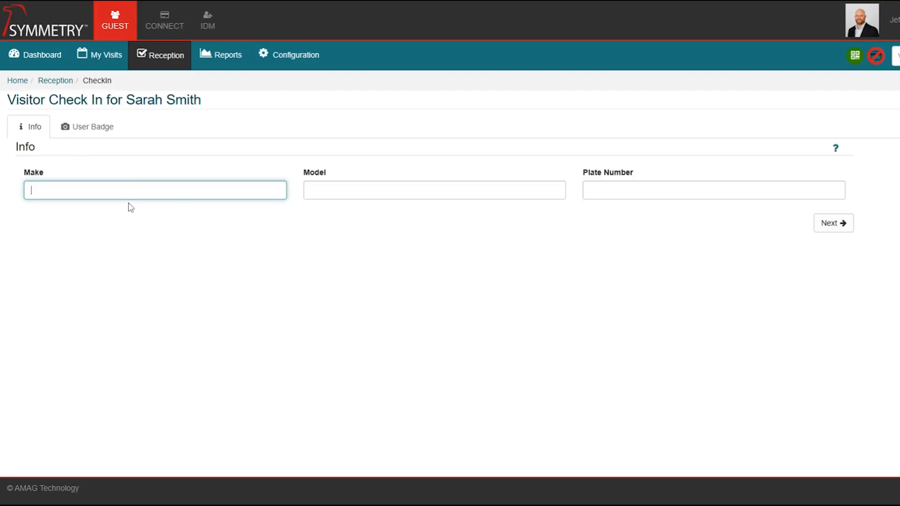
Enter vehicle make Nissan, model Maxima, and the vehicle's plate number.
type("n")
key("Tab")
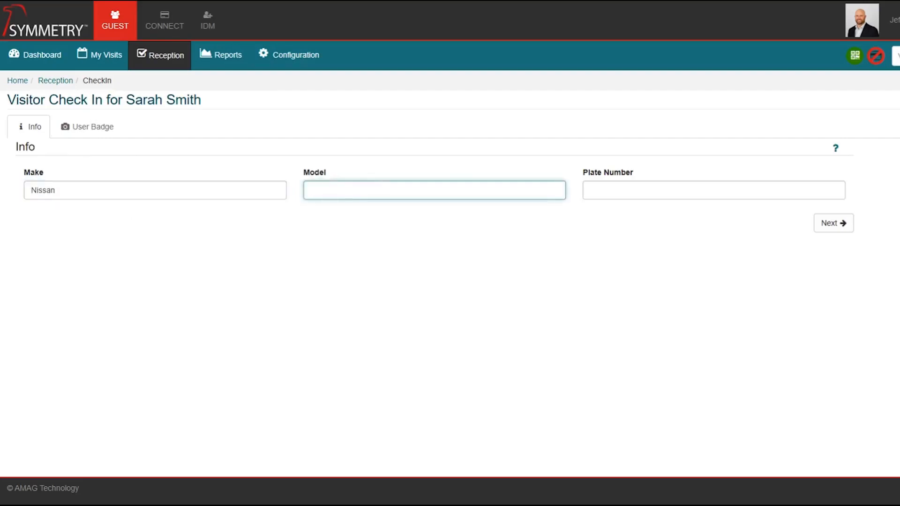
type("Maxima")
key("Tab")
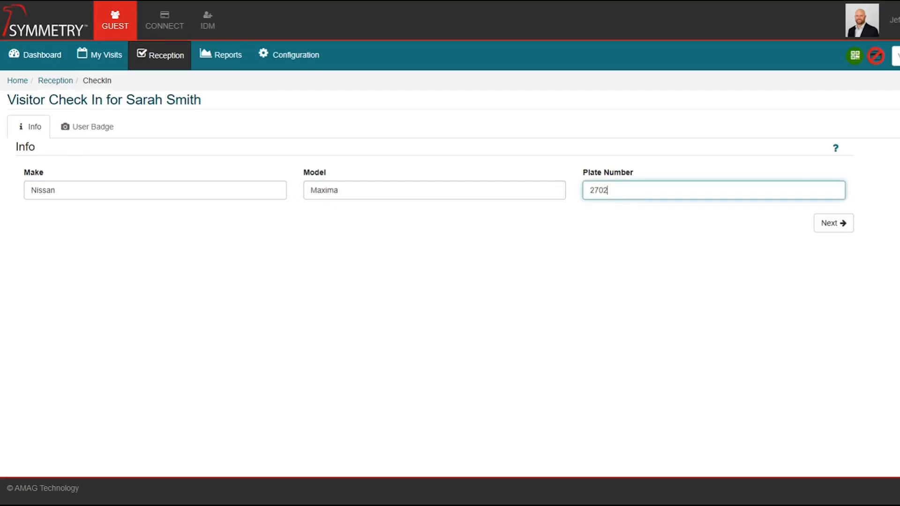
type("2702-NG")
left_click(834, 228)
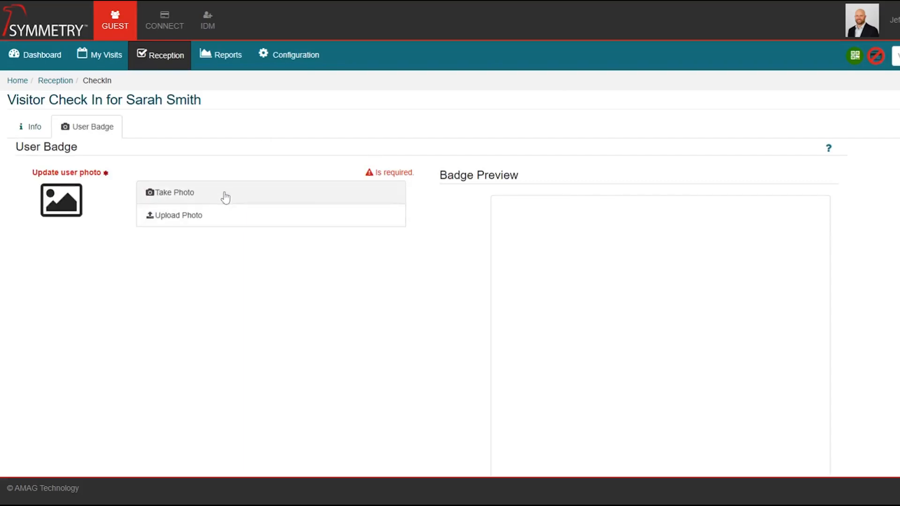
Scroll through the User Badge step to view the Contractor badge preview.
scroll(280, 374, "down", 2)
scroll(280, 372, "up", 2)
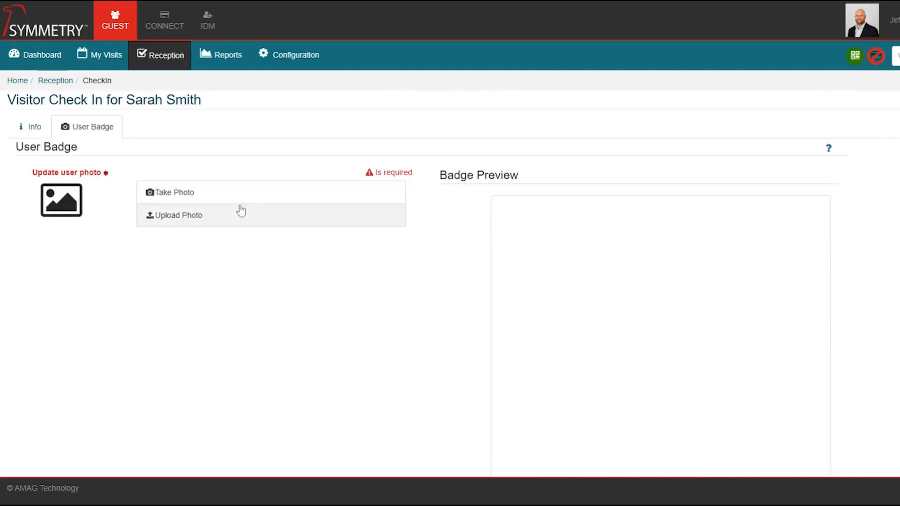
scroll(454, 387, "down", 5)
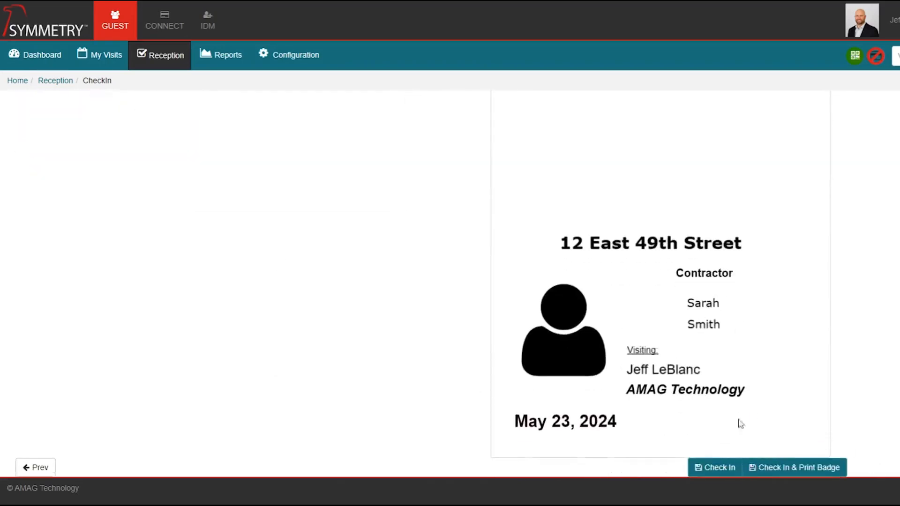
scroll(482, 392, "up", 5)
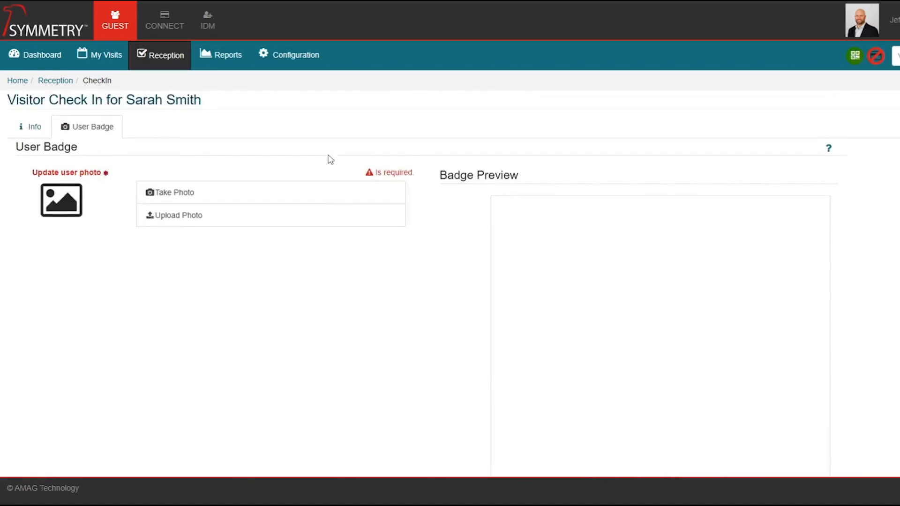